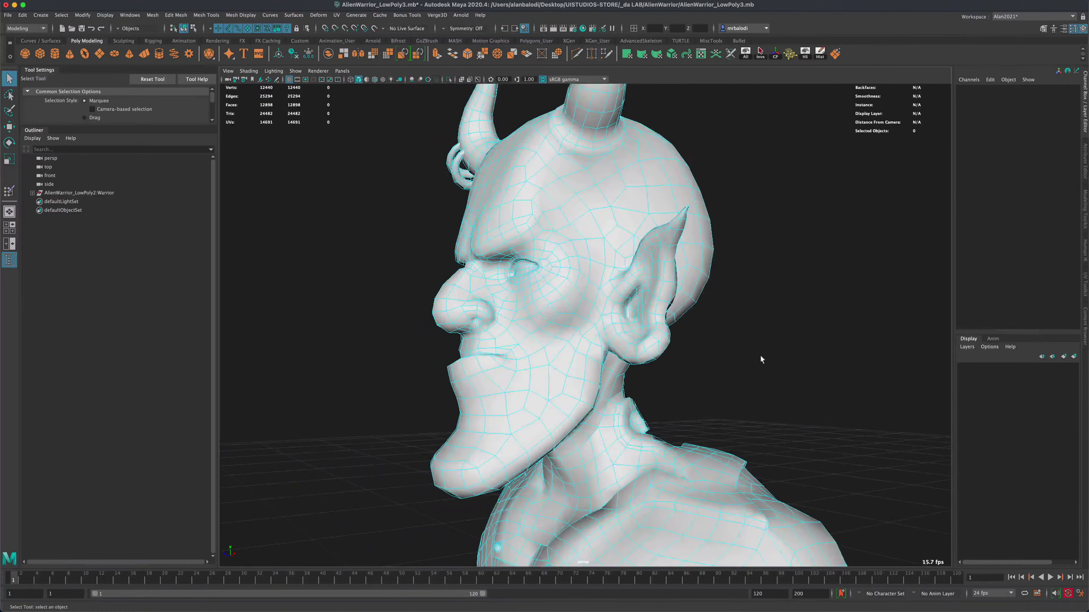
- Select all head faces above the neck seam, try moving them upward, and undo the move
left_click_drag(761, 360, 737, 369, "alt")
left_click(627, 398)
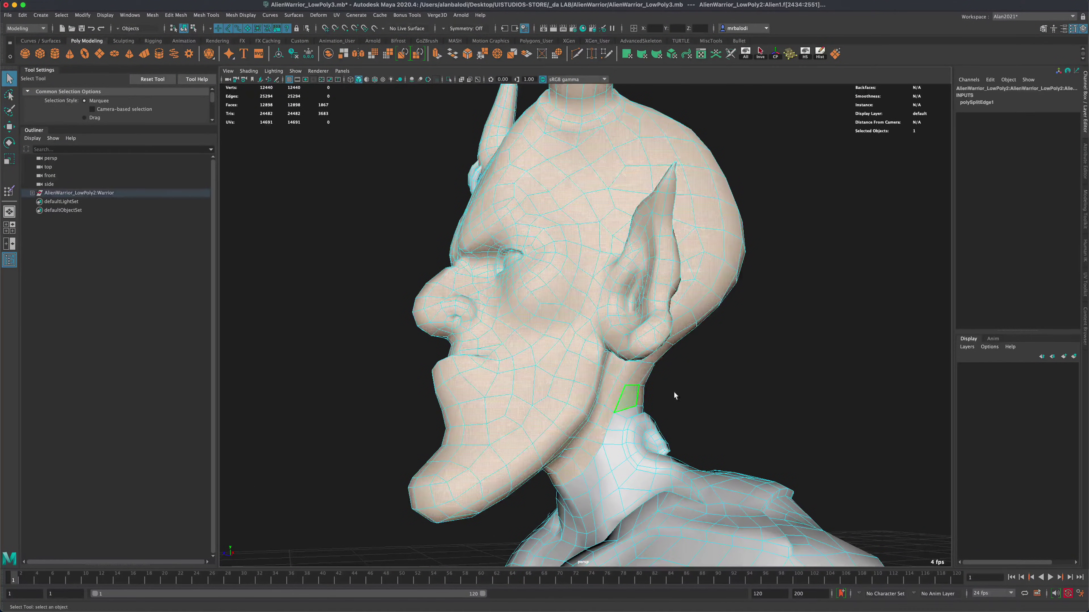
left_click(674, 395)
left_click_drag(674, 395, 673, 373, "alt")
left_click(9, 126)
left_click(572, 192)
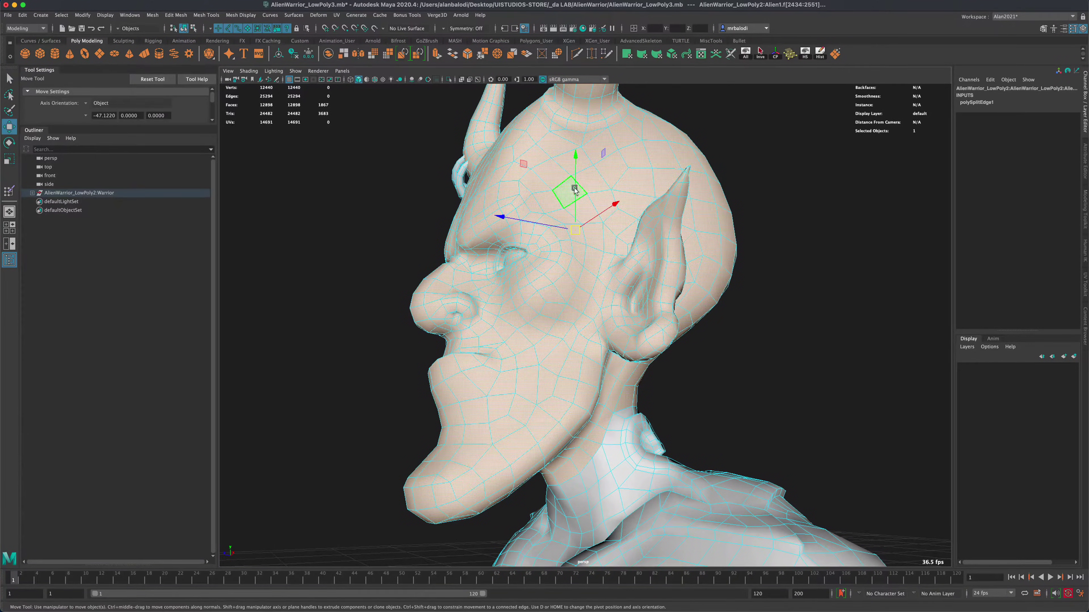
left_click_drag(576, 189, 587, 101)
left_click_drag(767, 307, 761, 339, "alt")
key("super+z")
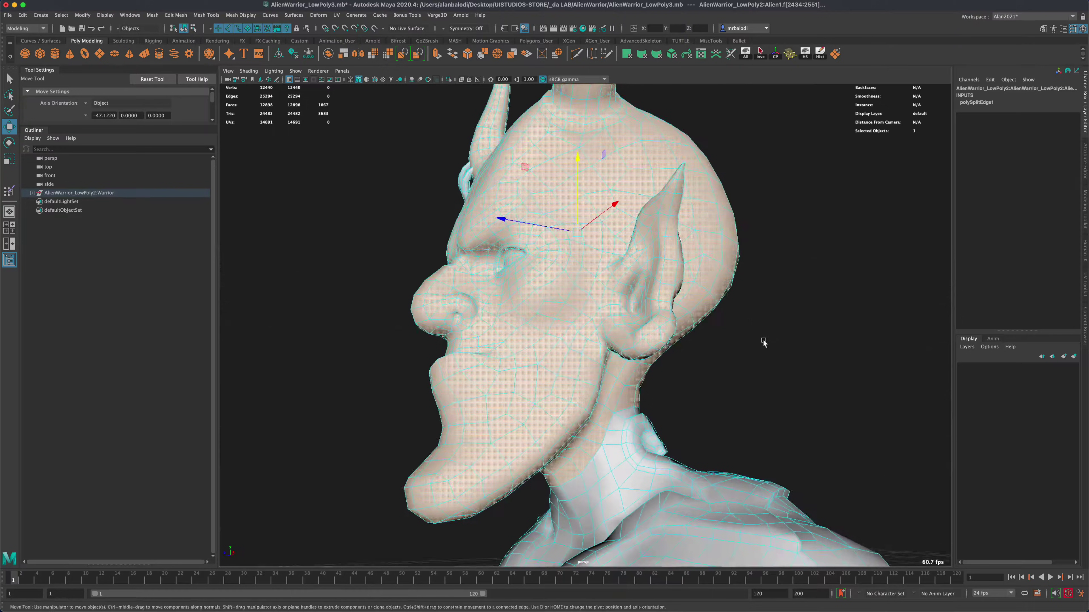
- Examine where the selected head faces meet the neck, and clear the face selection
middle_click_drag(765, 402, 751, 342, "alt")
scroll(751, 344, "up", 2)
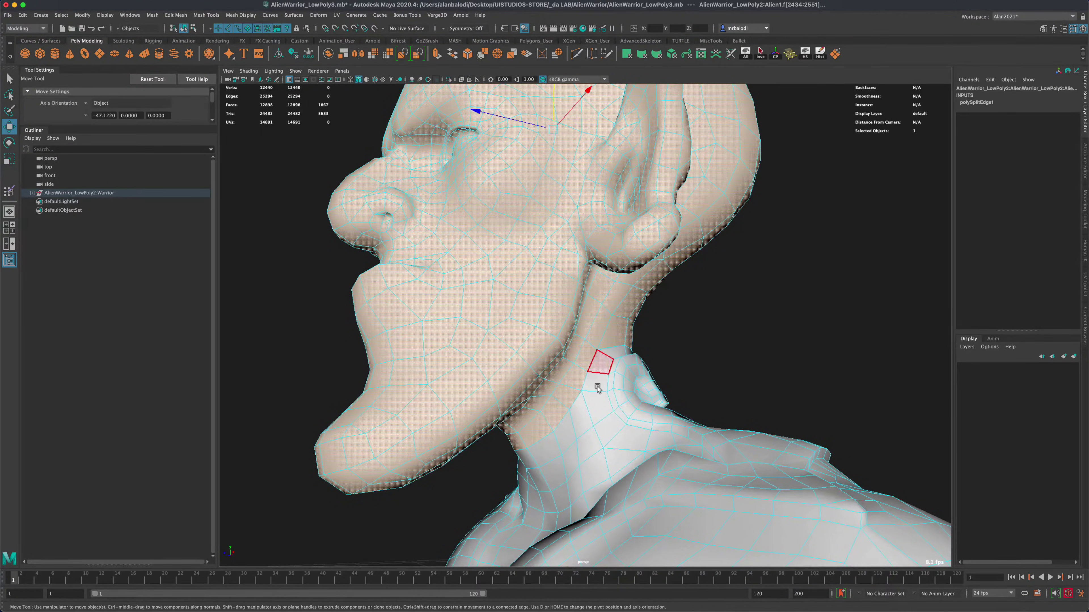
scroll(746, 362, "down", 4)
left_click_drag(746, 362, 775, 338, "alt")
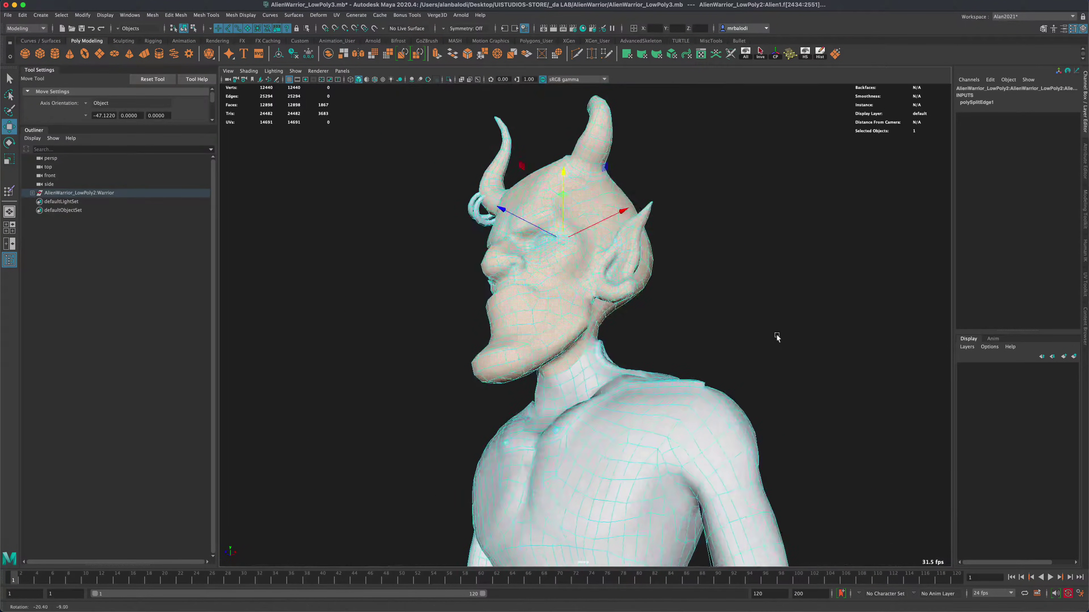
left_click_drag(557, 291, 751, 324, "alt")
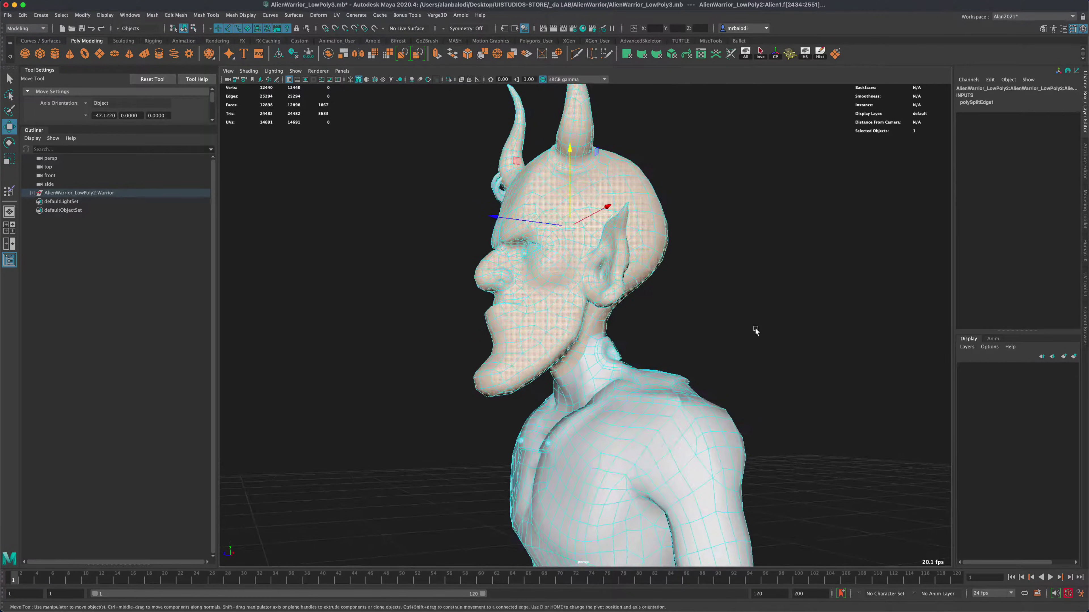
scroll(757, 352, "up", 3)
scroll(757, 352, "up", 3)
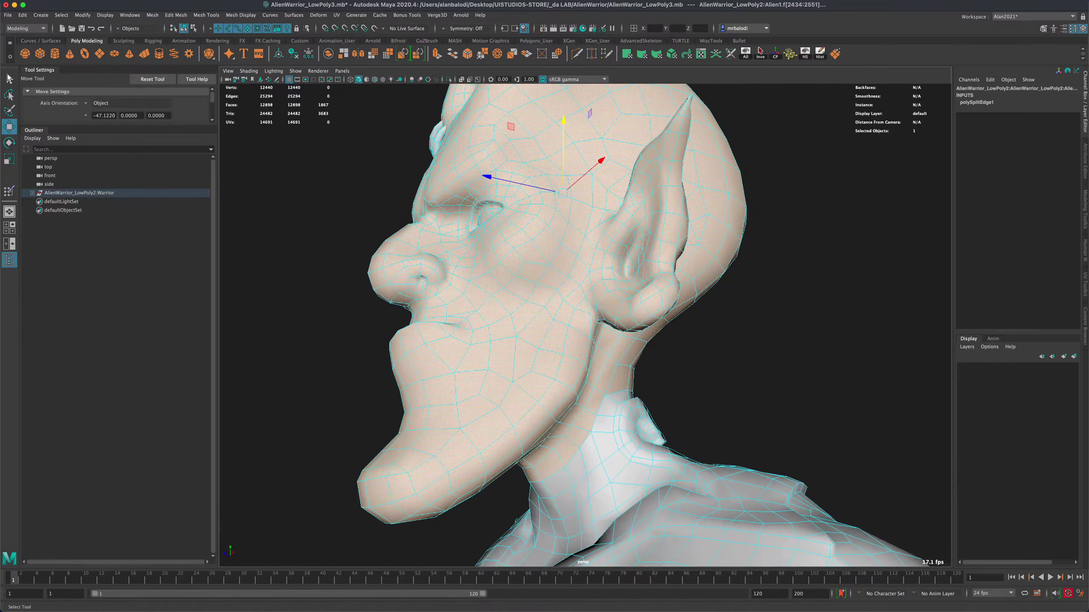
left_click(8, 77)
left_click(712, 346)
mouse_move(759, 384)
left_mouse_down("alt")
mouse_move(717, 379)
mouse_move(759, 385)
left_mouse_up("alt")
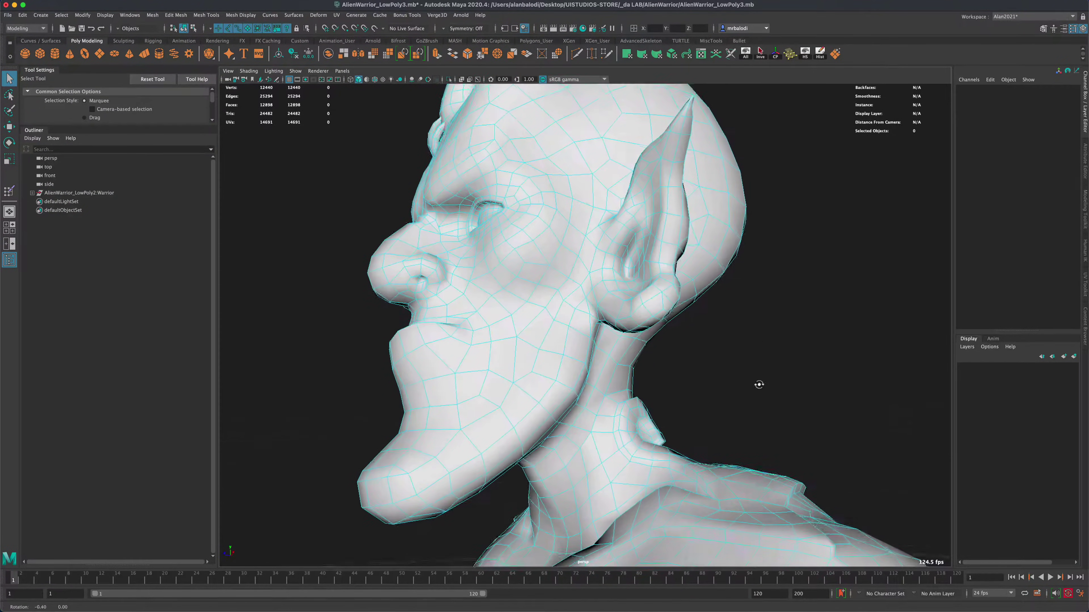
- Examine the shading seam around the neck from the front, side and back of the deselected character
right_click_drag(627, 330, 668, 318)
left_click(734, 372)
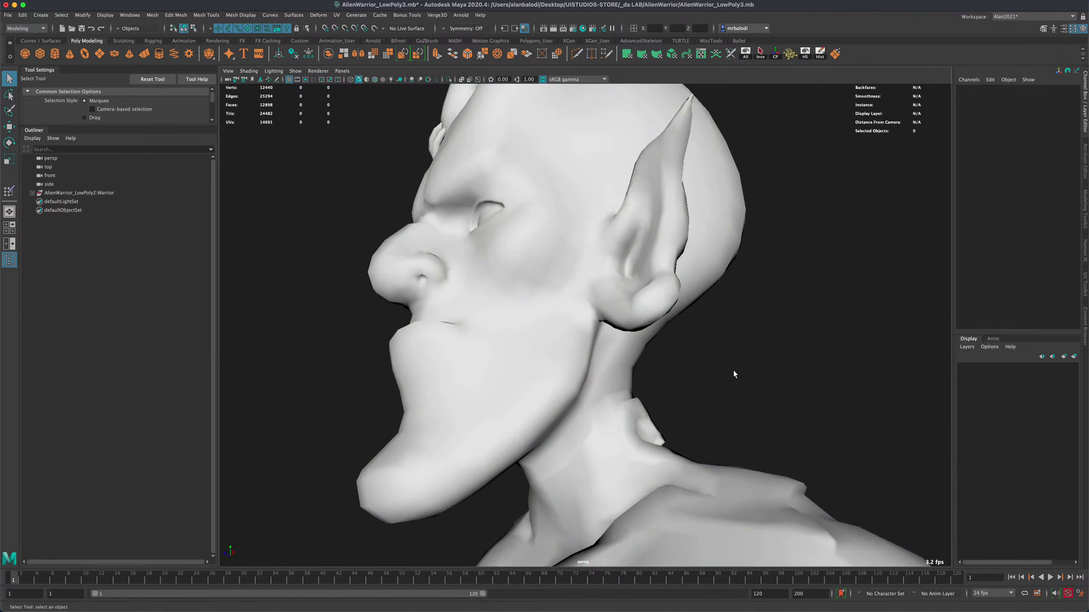
left_click_drag(734, 374, 765, 318, "alt")
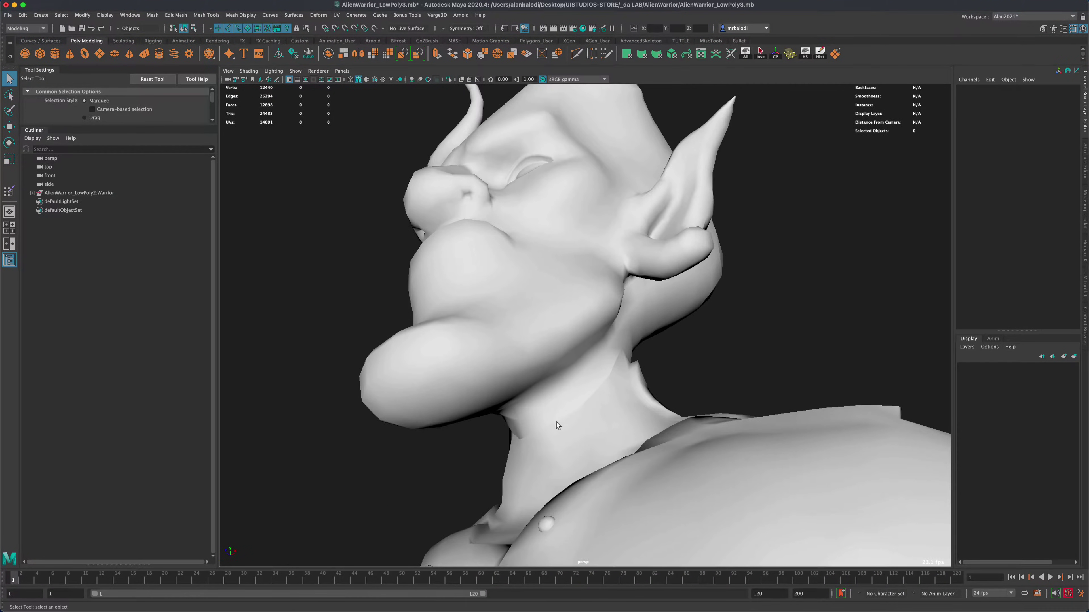
left_click_drag(557, 426, 656, 435, "alt")
left_click_drag(411, 310, 645, 380, "alt")
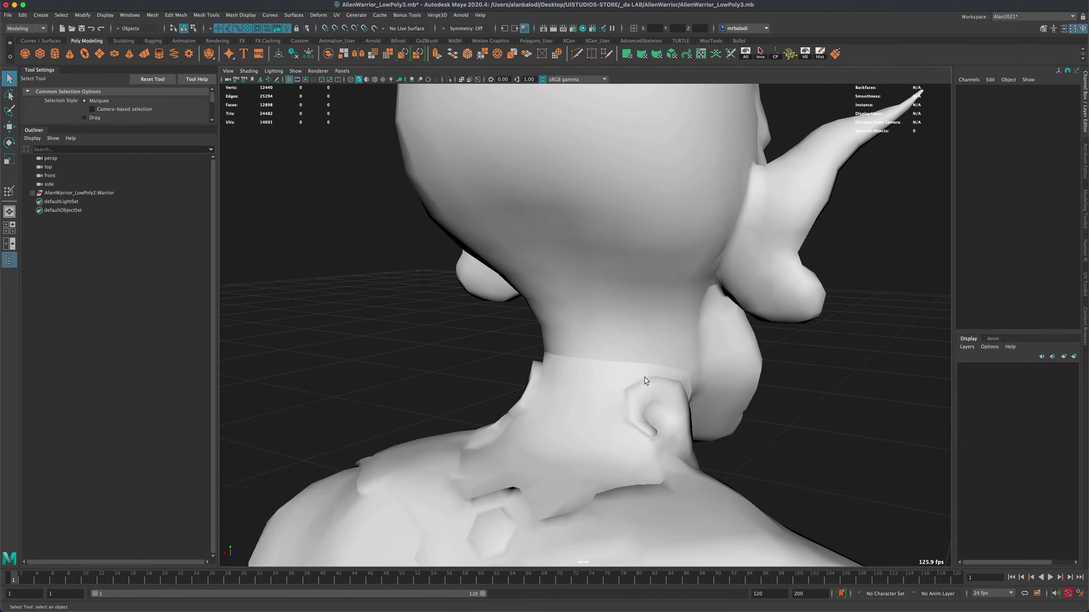
left_click_drag(514, 363, 627, 369, "alt")
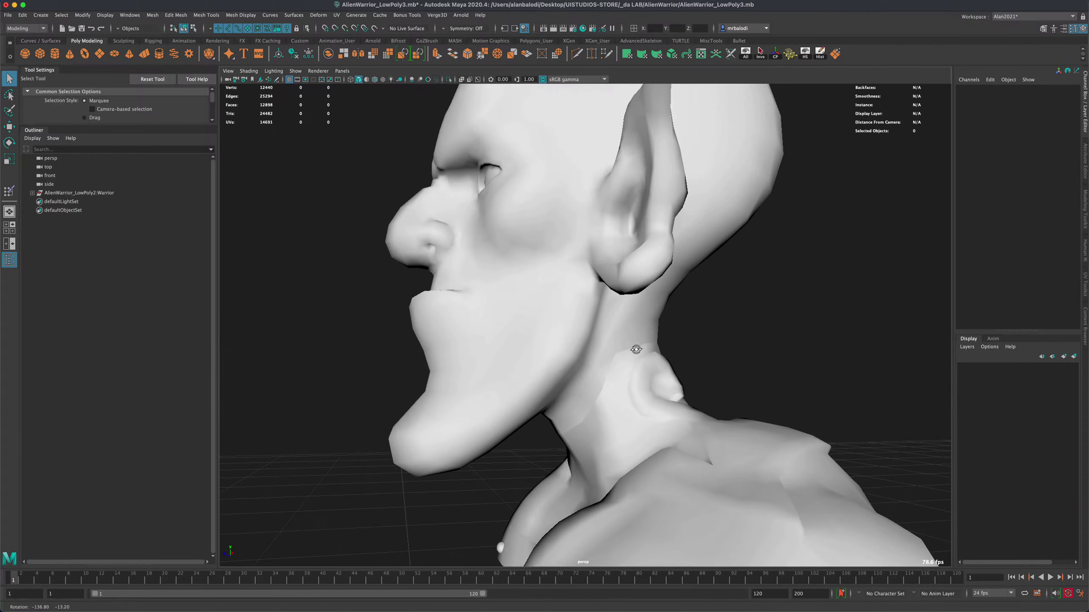
left_click_drag(713, 296, 744, 296, "alt")
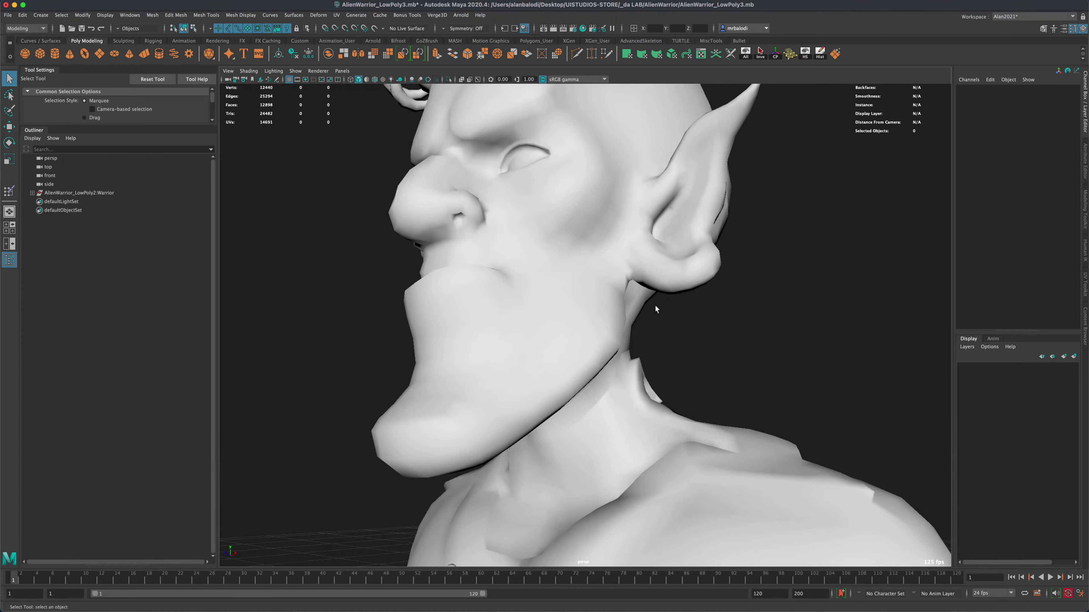
mouse_move(631, 320)
left_mouse_down()
mouse_move(702, 331)
mouse_move(650, 317)
mouse_move(688, 341)
mouse_move(675, 345)
mouse_move(662, 343)
mouse_move(734, 328)
mouse_move(636, 360)
mouse_move(720, 348)
mouse_move(637, 325)
mouse_move(683, 341)
left_mouse_up()
- Inspect the character mesh's wireframe and shading close up along the neck seam, including the back of the neck
left_click(664, 334)
left_click(628, 349)
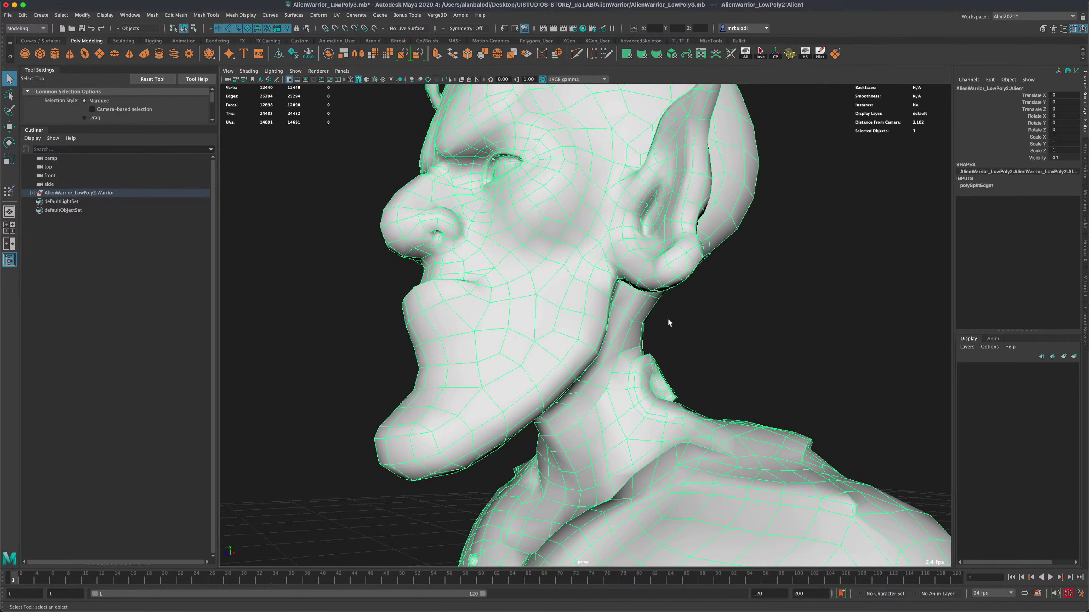
scroll(721, 333, "down", 3)
mouse_move(721, 333)
left_mouse_down("alt")
mouse_move(688, 340)
mouse_move(741, 328)
left_mouse_up("alt")
scroll(717, 340, "up", 5)
scroll(741, 328, "up", 3)
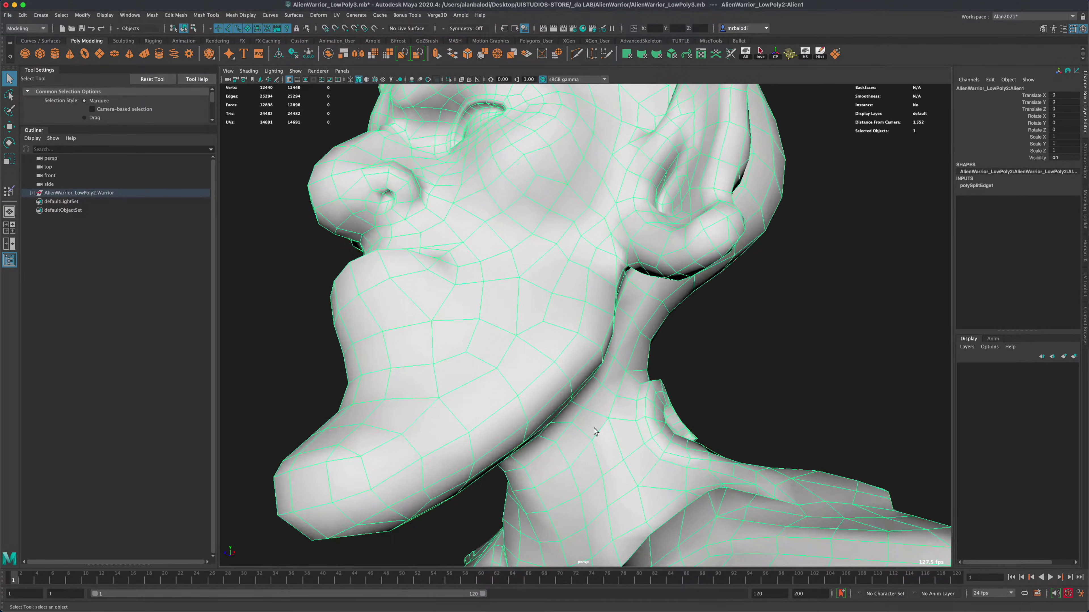
left_click_drag(651, 401, 683, 368, "alt")
mouse_move(749, 349)
left_mouse_down("alt")
mouse_move(778, 342)
mouse_move(711, 359)
mouse_move(768, 357)
mouse_move(678, 372)
mouse_move(763, 353)
left_mouse_up("alt")
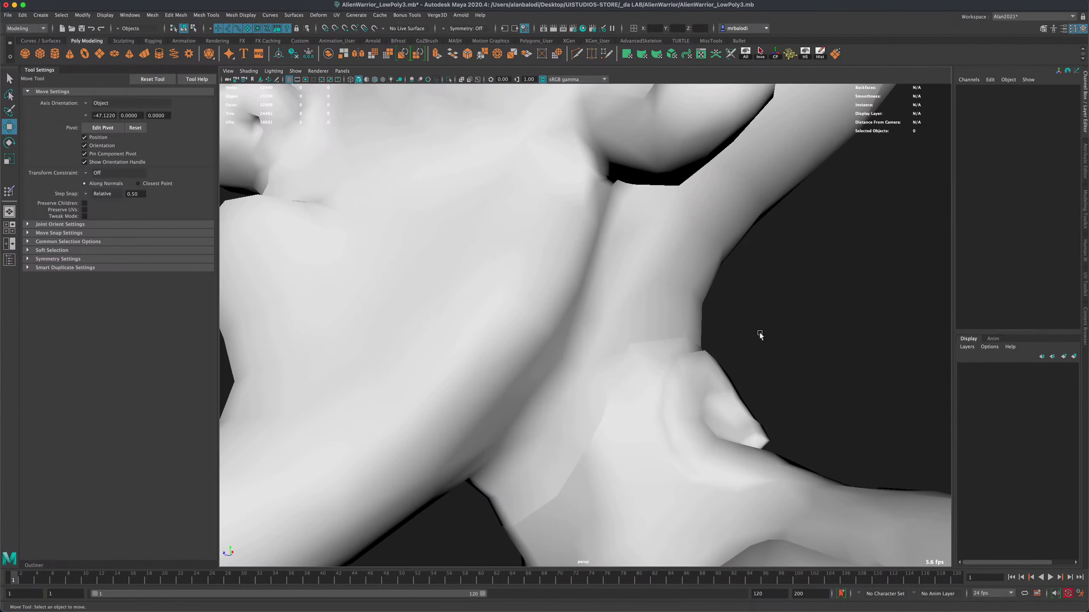
scroll(760, 337, "down", 2)
left_click_drag(762, 338, 713, 341, "alt")
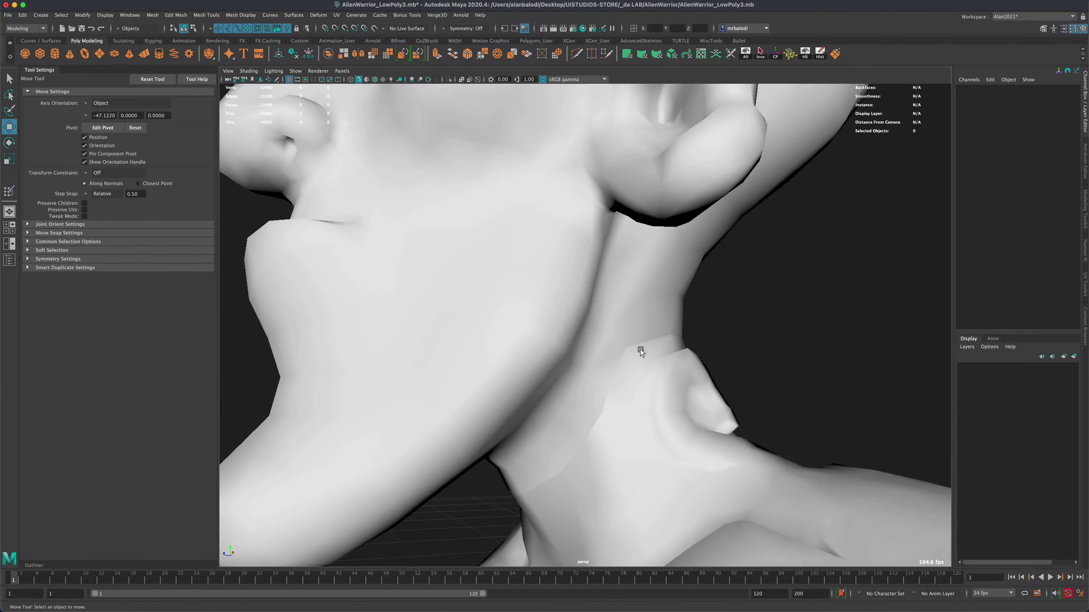
left_click_drag(607, 405, 637, 359, "alt")
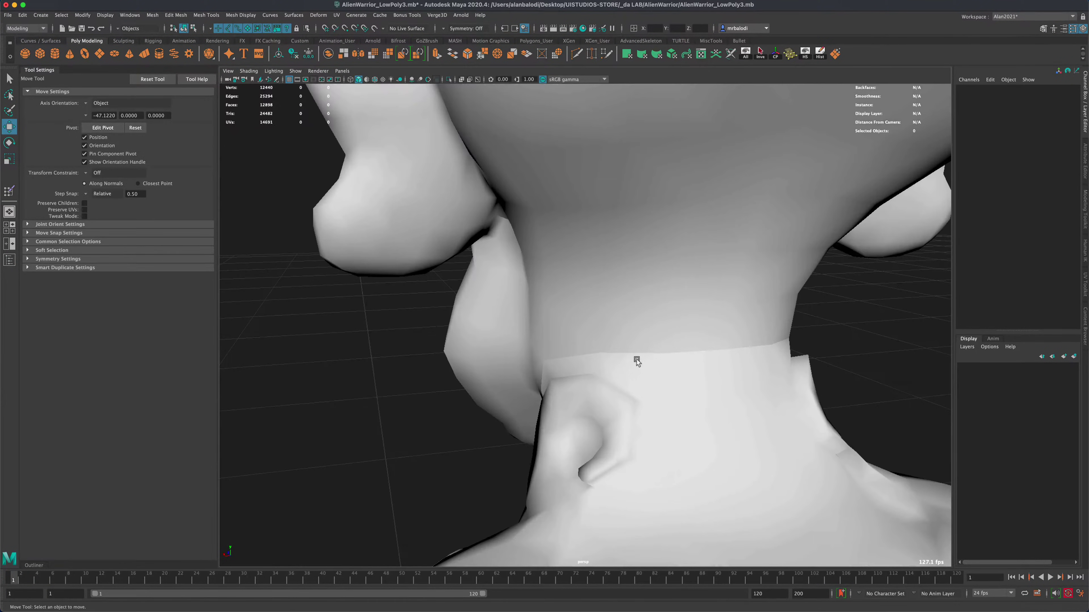
scroll(728, 336, "up", 3)
left_click_drag(679, 331, 631, 309, "alt")
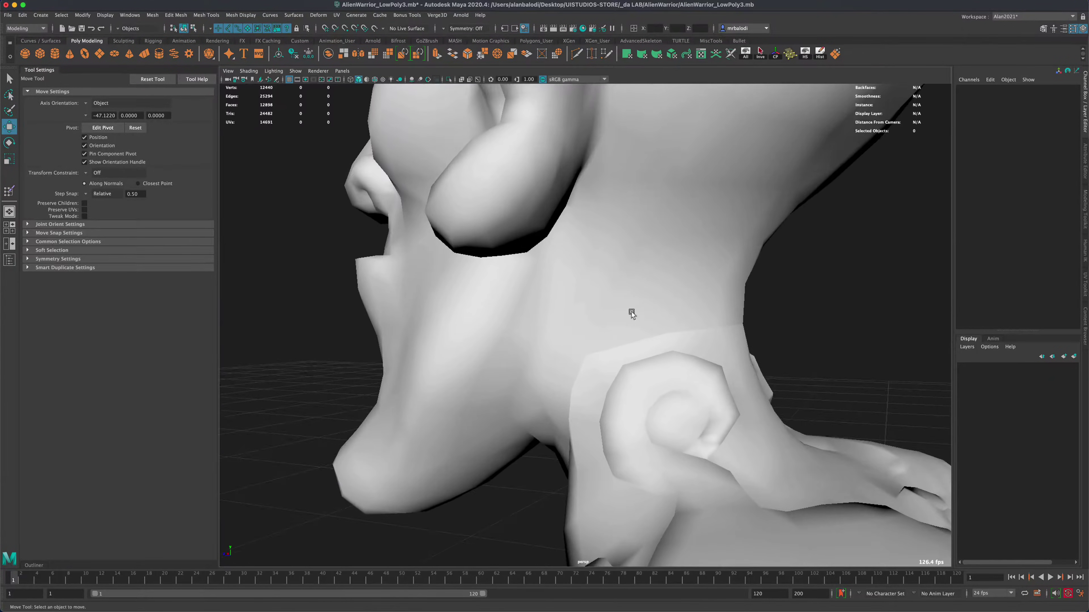
- Put the character mesh in vertex mode and select a vertex on the neck seam
left_click(675, 297)
right_click(677, 299)
right_click_drag(677, 299, 635, 300)
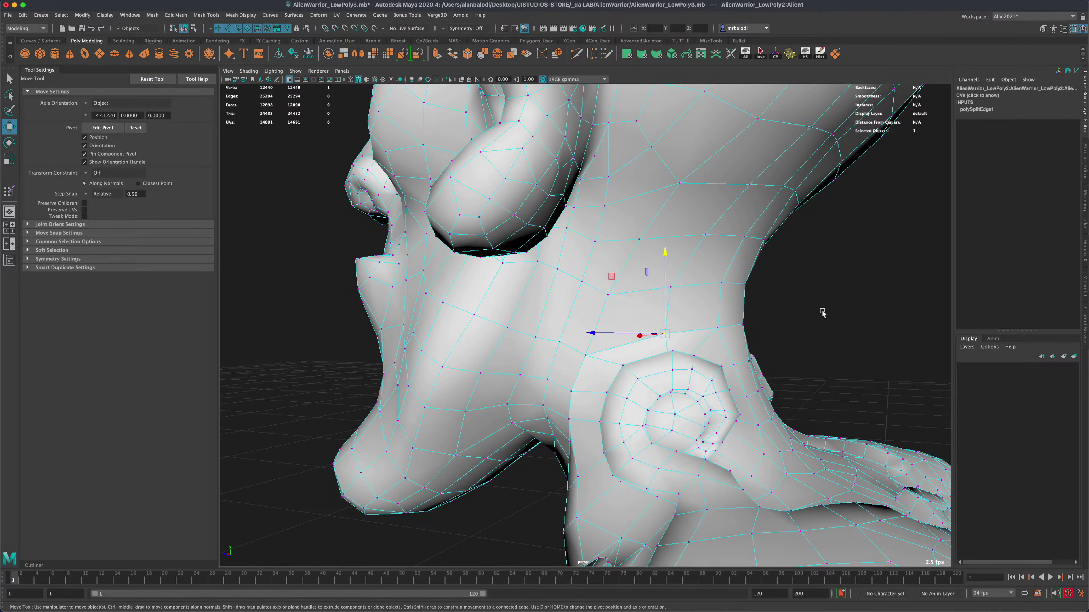
left_click_drag(822, 312, 841, 312, "alt")
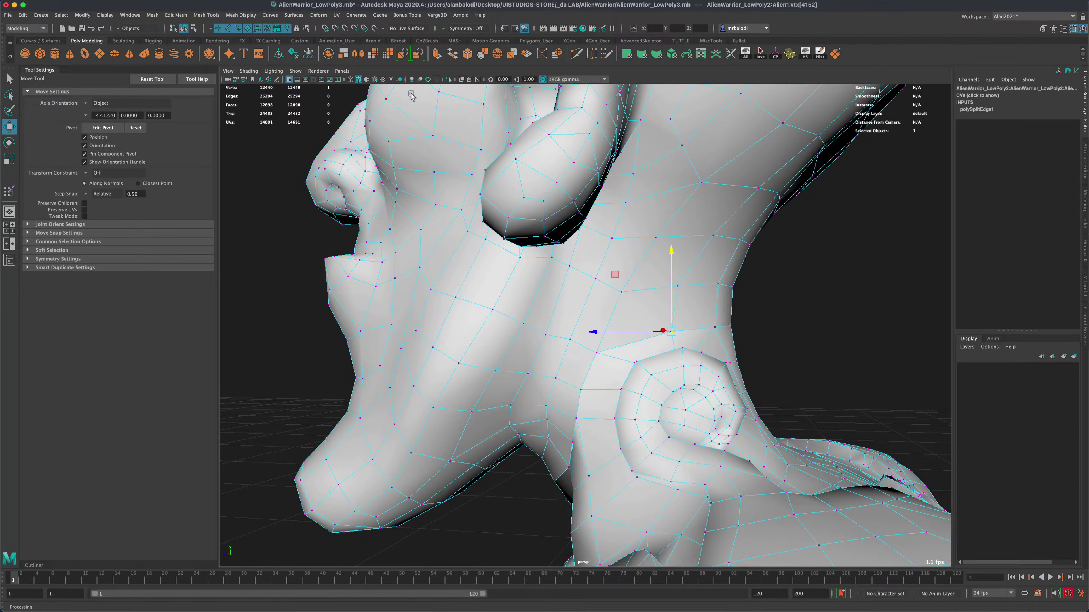
- Lasso-select the full loop of vertices along the neck seam in X-ray shading, and restore opaque shading
left_click(462, 80)
left_click_drag(317, 258, 322, 261, "alt")
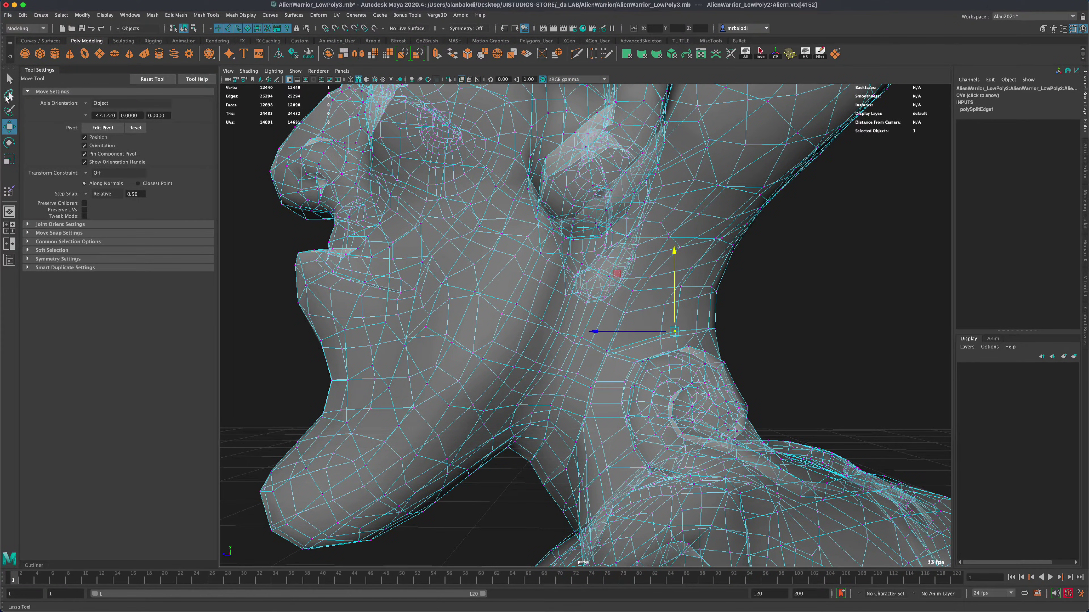
left_click(9, 95)
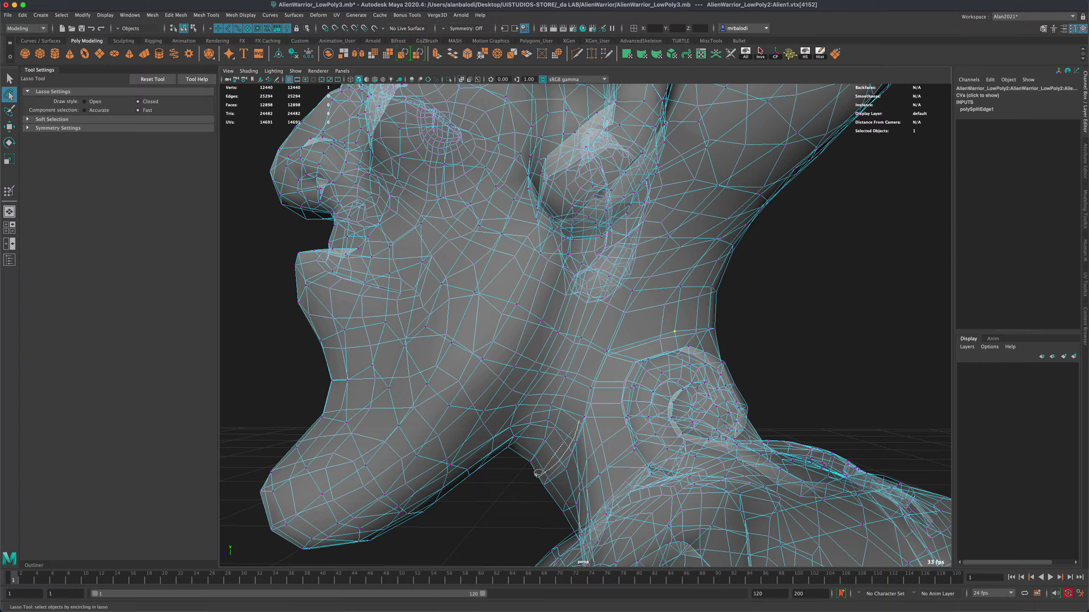
mouse_move(539, 474)
left_mouse_down()
mouse_move(534, 491)
mouse_move(557, 482)
left_mouse_up()
mouse_move(680, 337)
left_mouse_down()
mouse_move(721, 338)
mouse_move(726, 319)
mouse_move(670, 315)
left_mouse_up()
left_click_drag(578, 409, 578, 409)
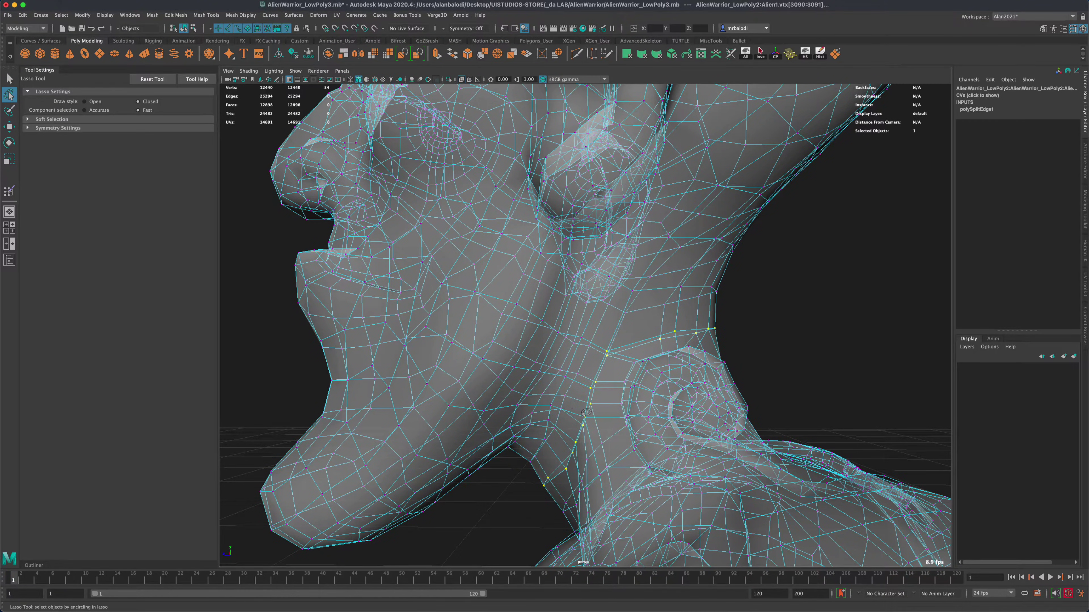
left_click_drag(828, 352, 804, 360, "alt")
left_click(462, 80)
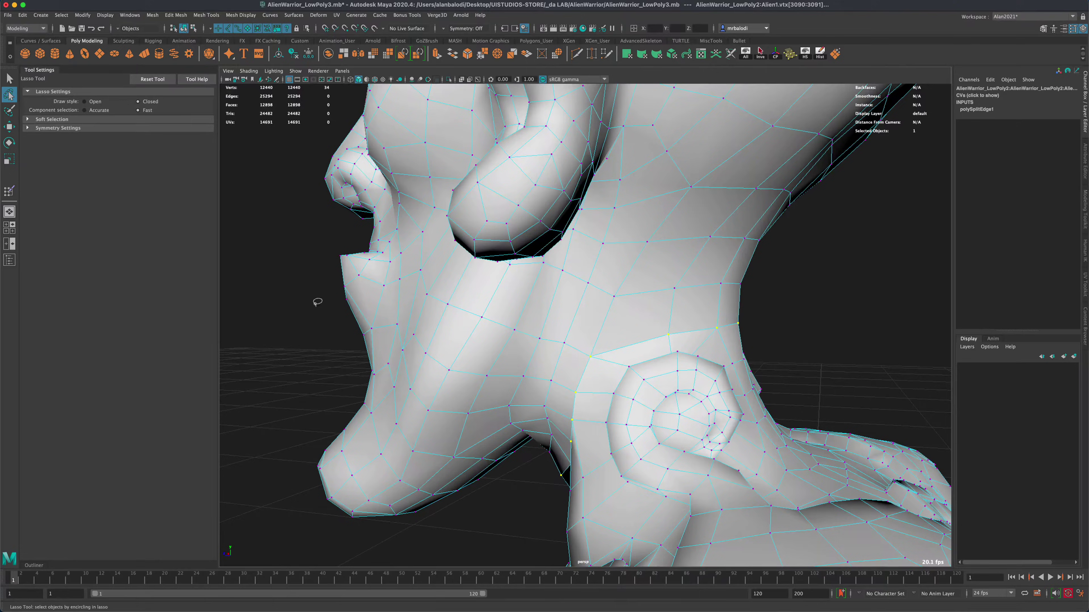
- Check the selected neck seam vertices and open the Adjust Vertex Normals tool beside the neck
left_click_drag(316, 302, 734, 357, "alt")
left_click_drag(682, 265, 765, 302, "alt")
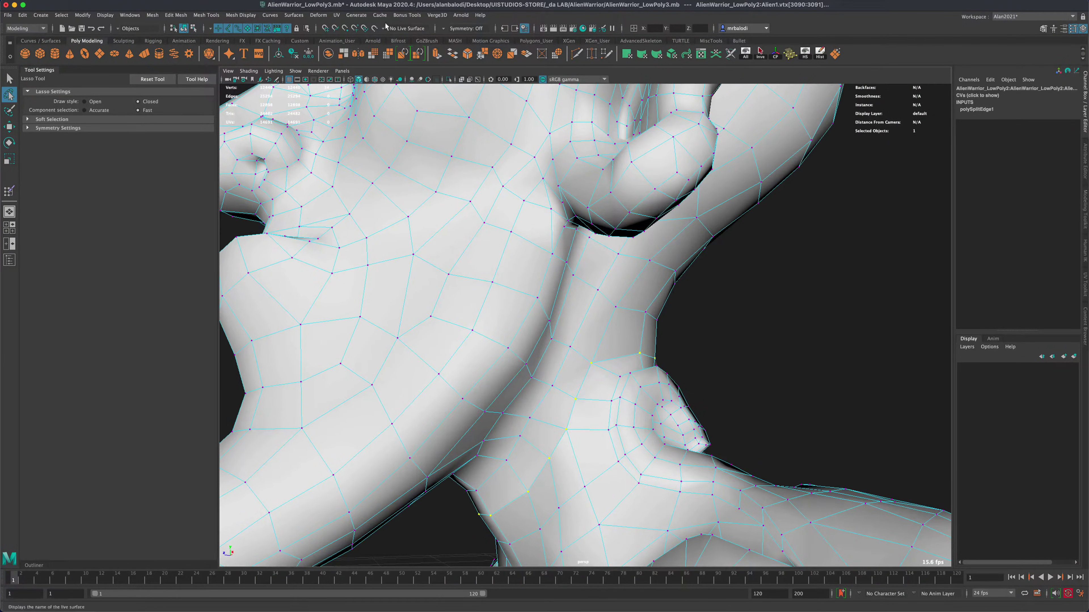
left_click(410, 16)
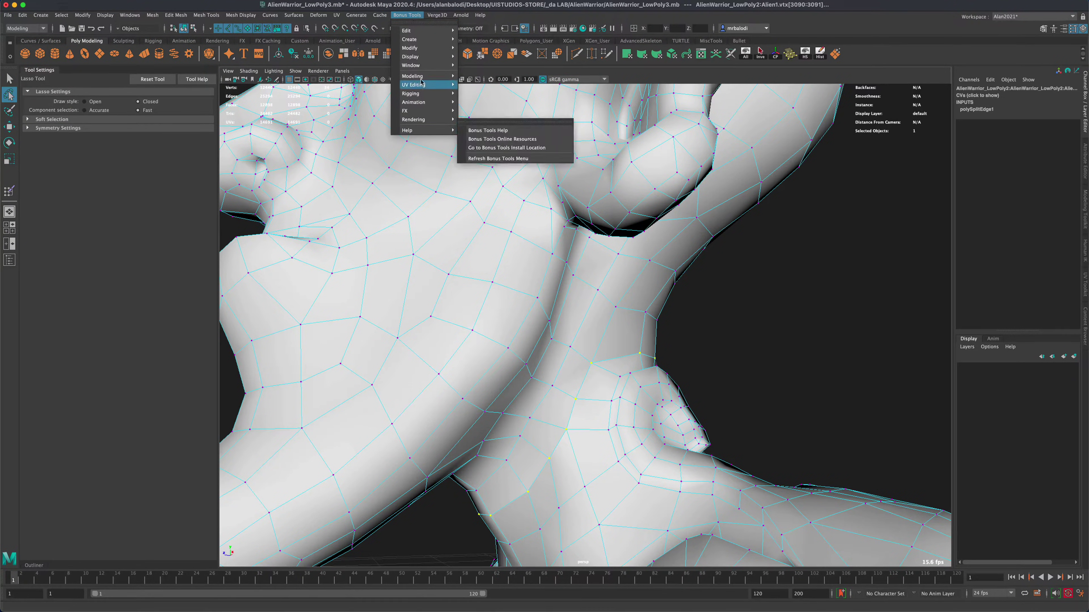
mouse_move(422, 76)
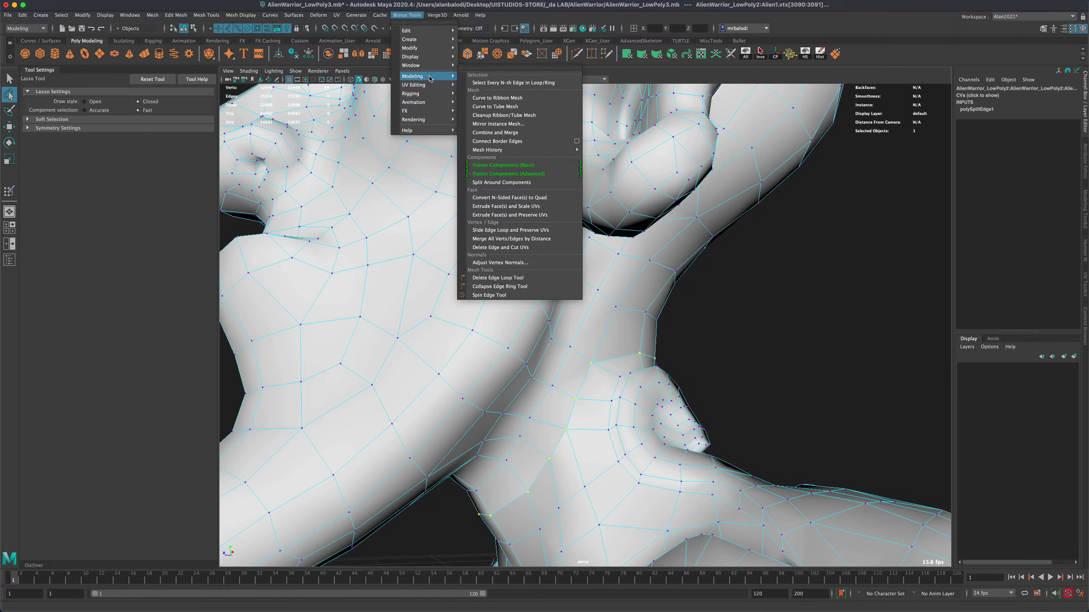
left_click(533, 263)
left_click_drag(713, 126, 816, 227)
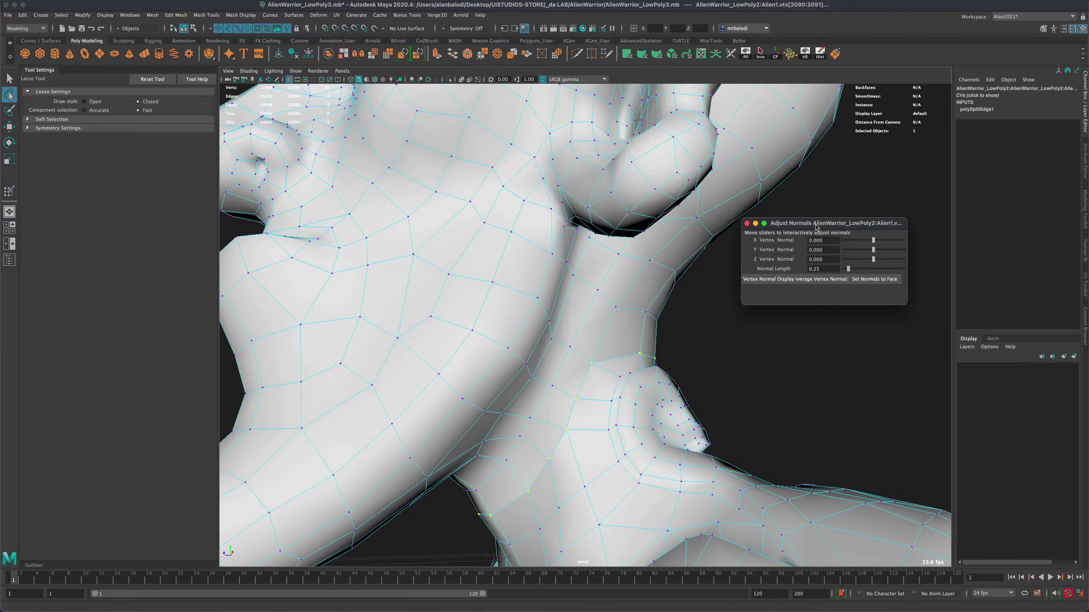
- Display the mesh's vertex normals and shorten the normal length to 0.09
left_click(772, 279)
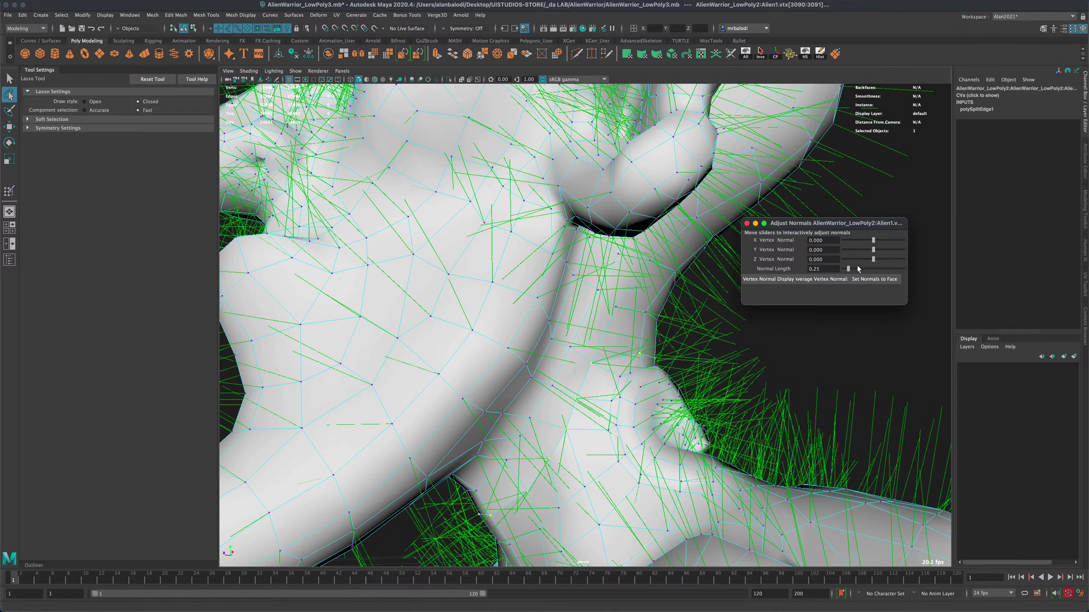
left_click_drag(849, 268, 845, 273)
scroll(747, 379, "up", 4)
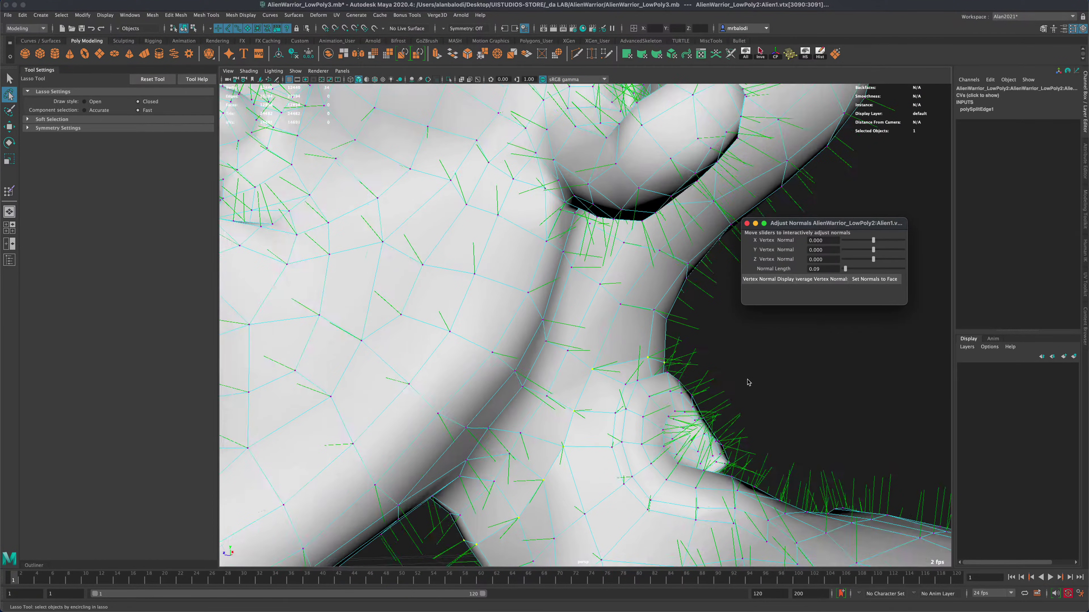
left_click_drag(758, 372, 759, 362, "alt")
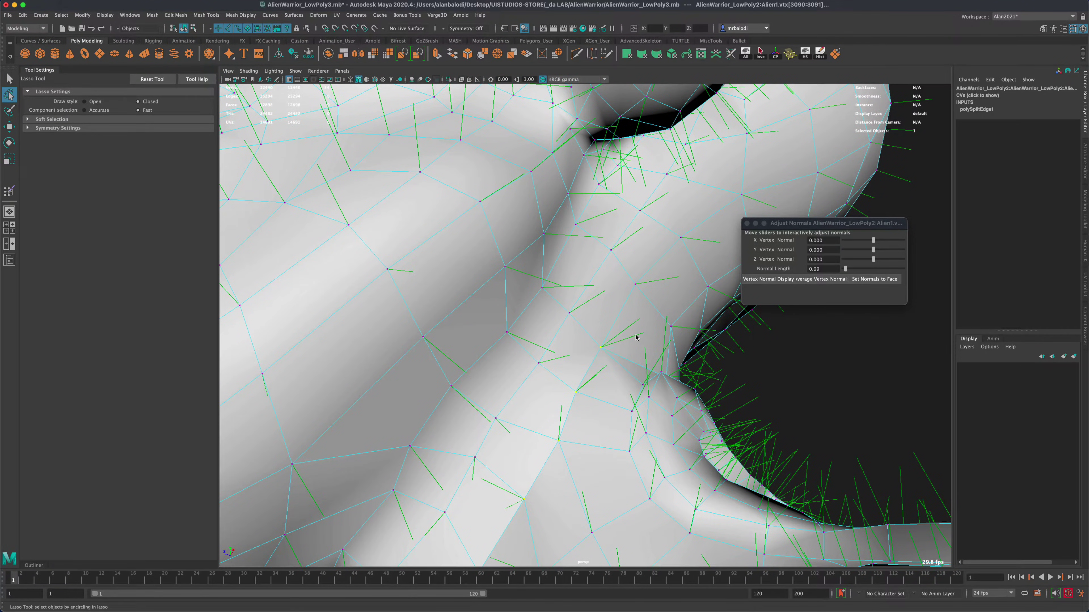
- Average the vertex normals of the selected neck seam vertices
mouse_move(614, 352)
left_mouse_down("alt")
mouse_move(549, 367)
mouse_move(670, 348)
mouse_move(646, 343)
mouse_move(655, 336)
mouse_move(600, 356)
mouse_move(636, 343)
mouse_move(627, 355)
left_mouse_up("alt")
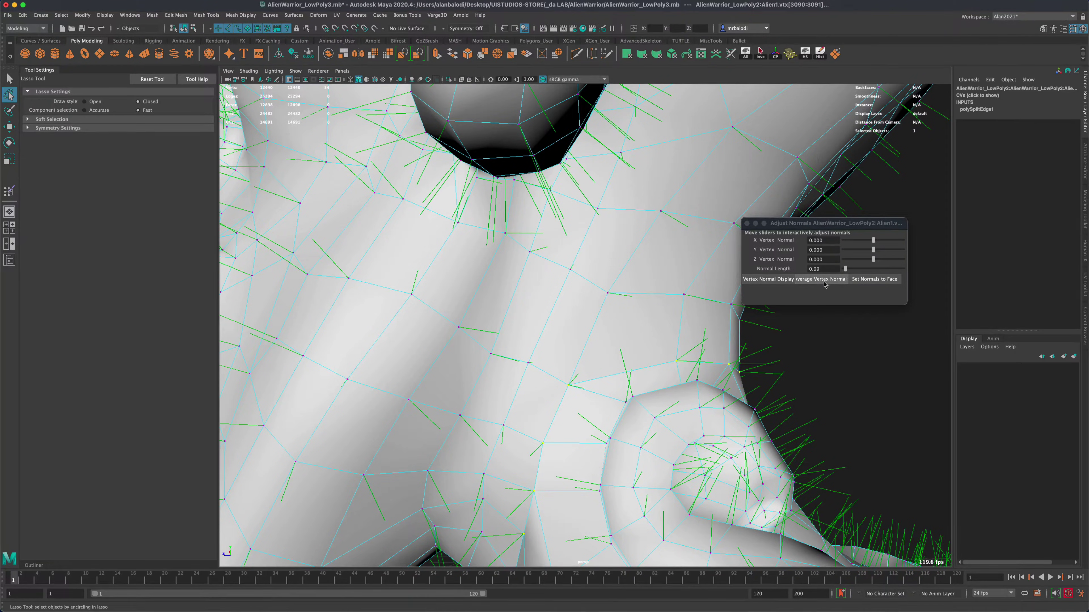
left_click(814, 284)
left_click(822, 280)
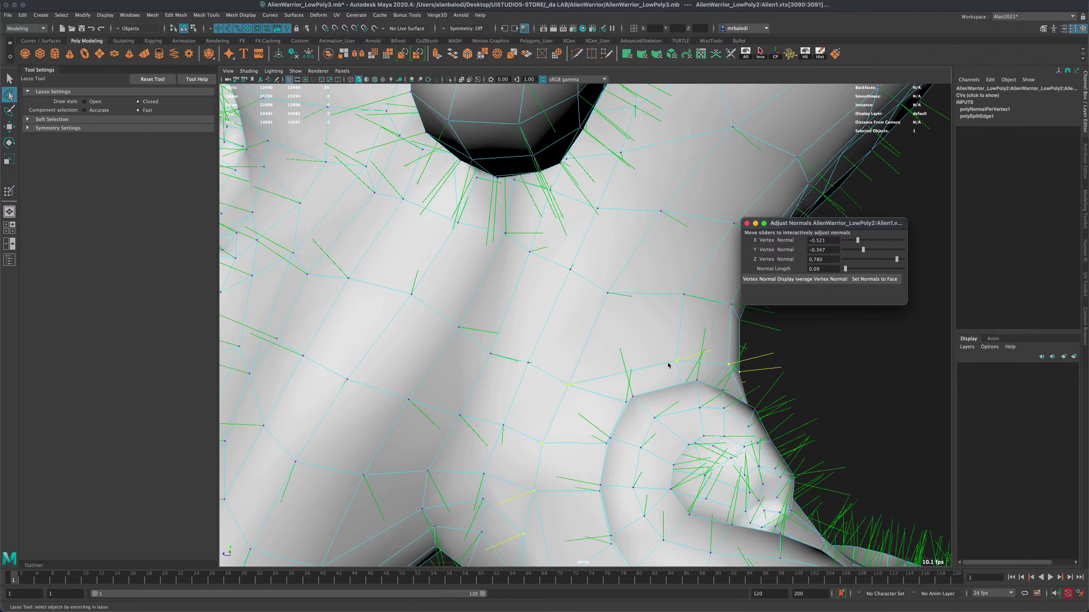
left_click_drag(835, 358, 835, 363, "alt")
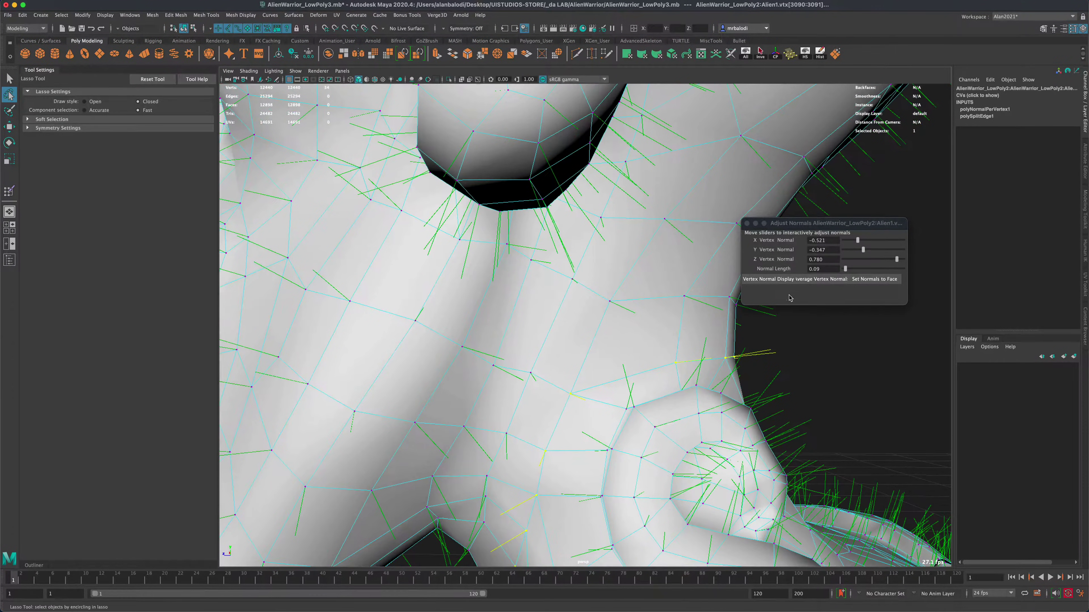
- Hide the mesh's vertex normals and close the Adjust Vertex Normals tool
left_click(766, 279)
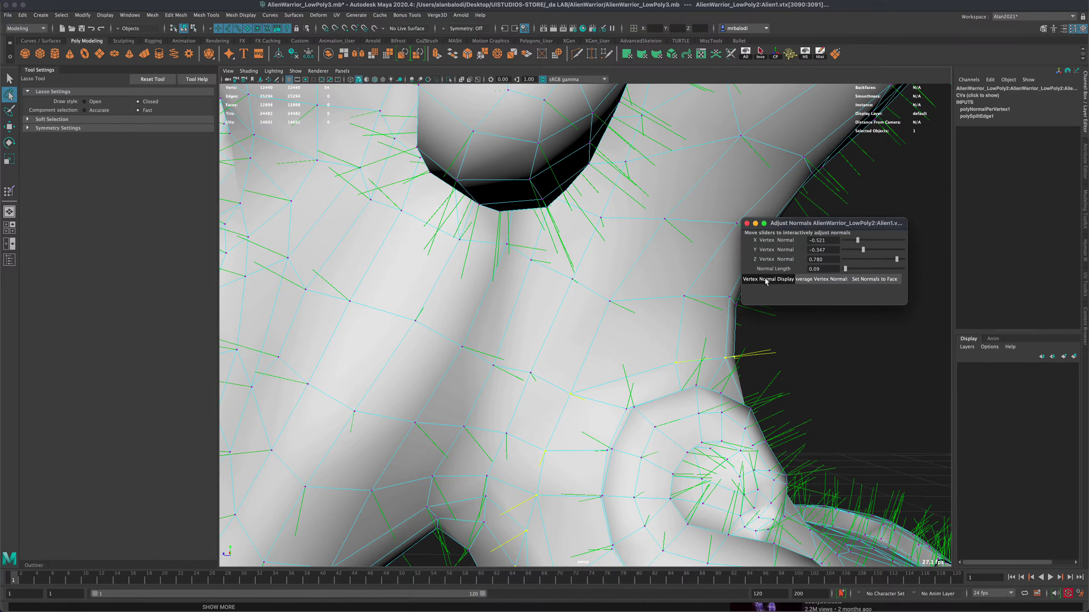
left_click(747, 223)
- Return the alien mesh to object mode, deselect it, and inspect the shading where the head meets the neck
right_click_drag(727, 262, 747, 248)
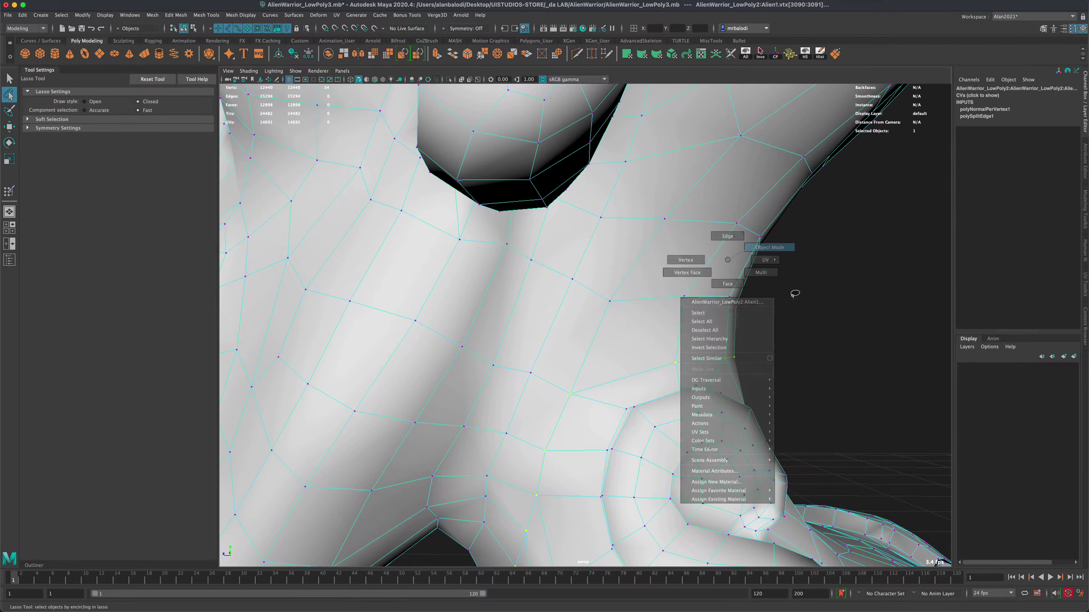
left_click(813, 360)
scroll(809, 362, "down", 5)
mouse_move(810, 361)
left_mouse_down("alt")
mouse_move(685, 375)
mouse_move(526, 344)
mouse_move(454, 372)
mouse_move(724, 356)
mouse_move(755, 336)
mouse_move(697, 339)
left_mouse_up("alt")
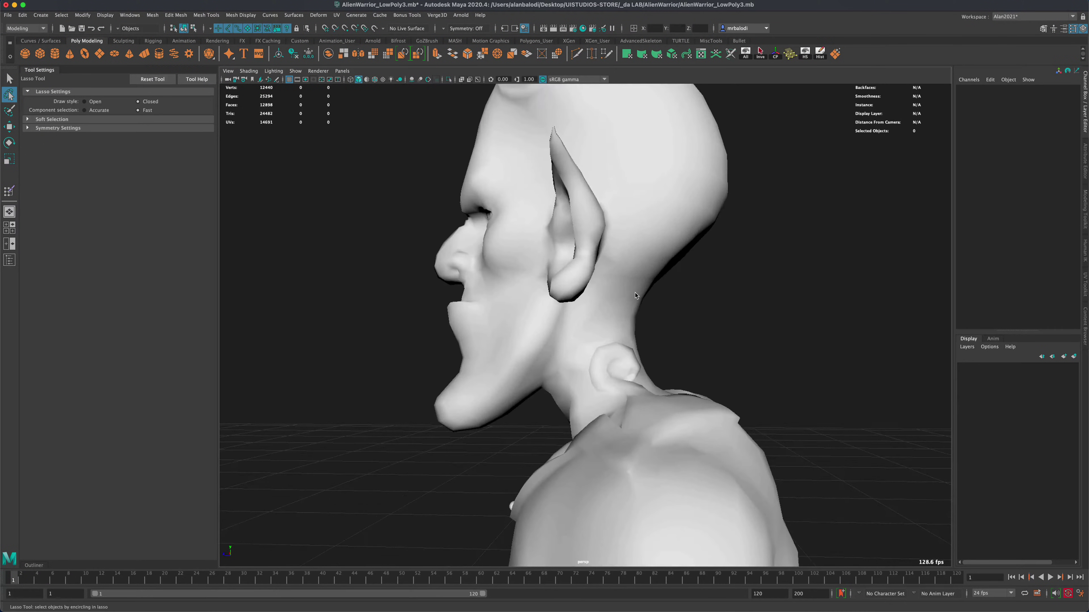
left_click_drag(414, 300, 406, 231, "alt")
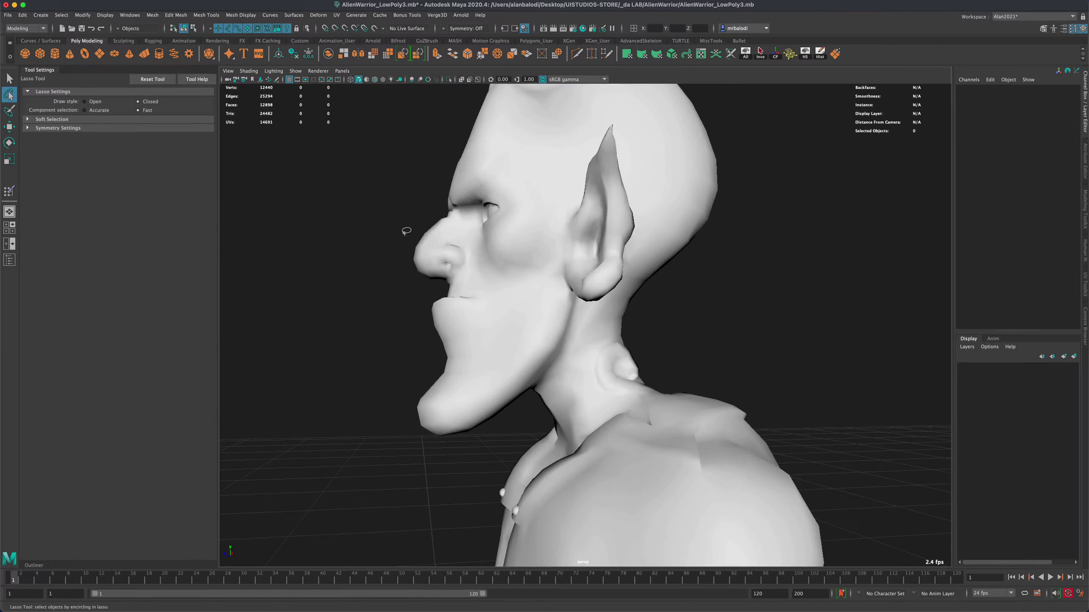
- Check the separate mesh shells in face mode by selecting all connected faces of the head, followed by those of the body
key("q")
left_click(450, 249)
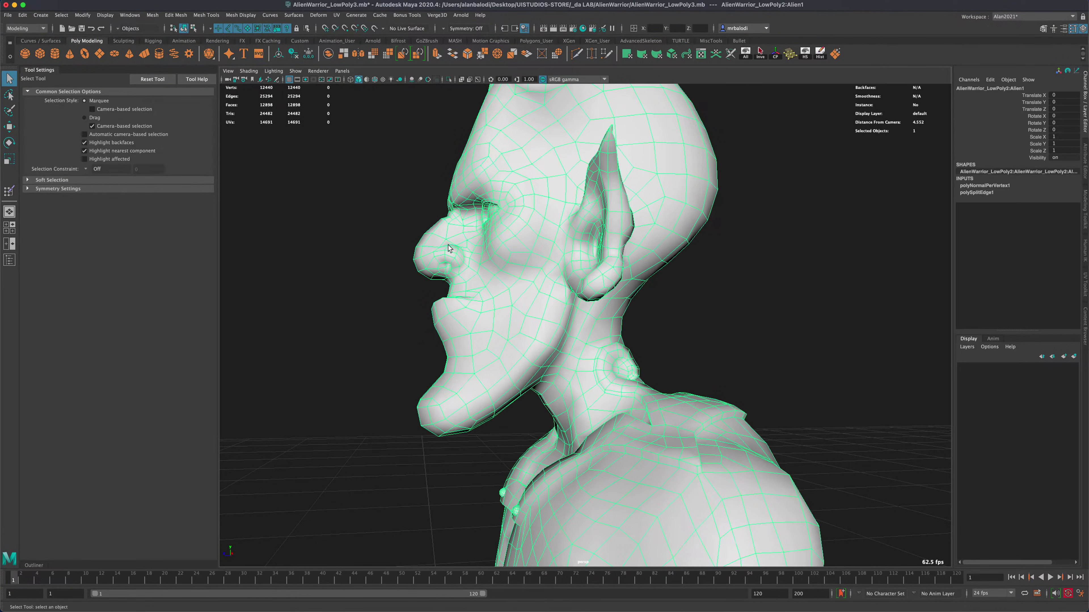
right_click(562, 299)
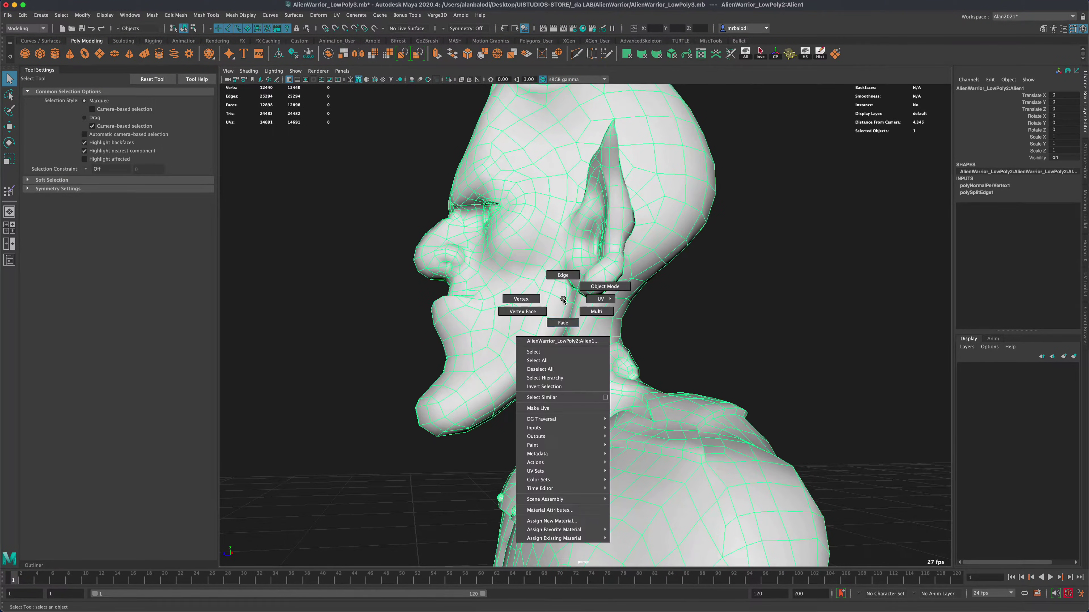
left_click(565, 323)
left_click_drag(604, 330, 636, 333, "alt")
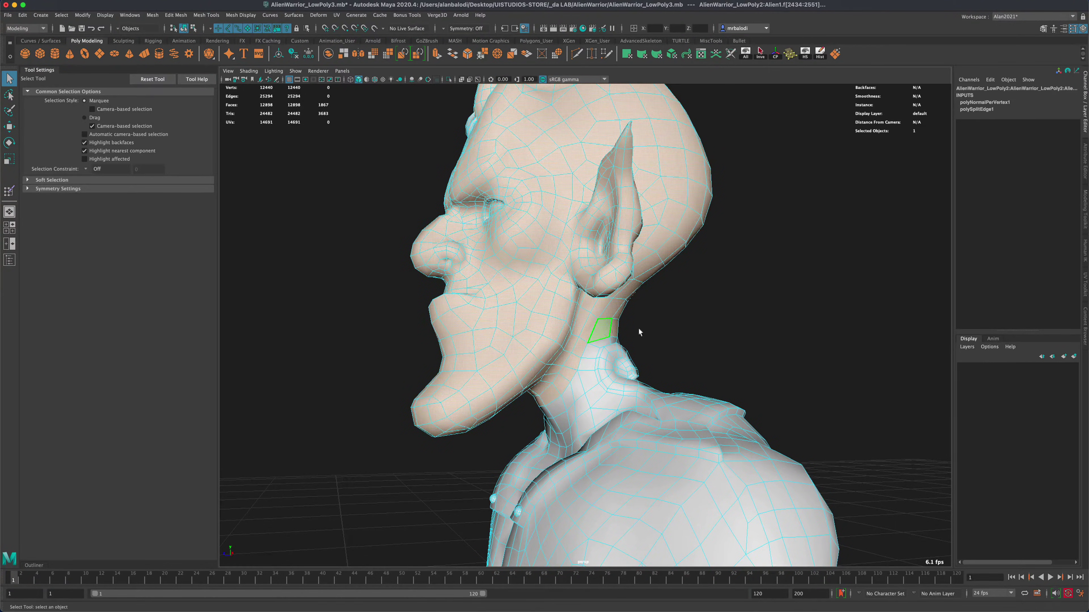
left_click(579, 392)
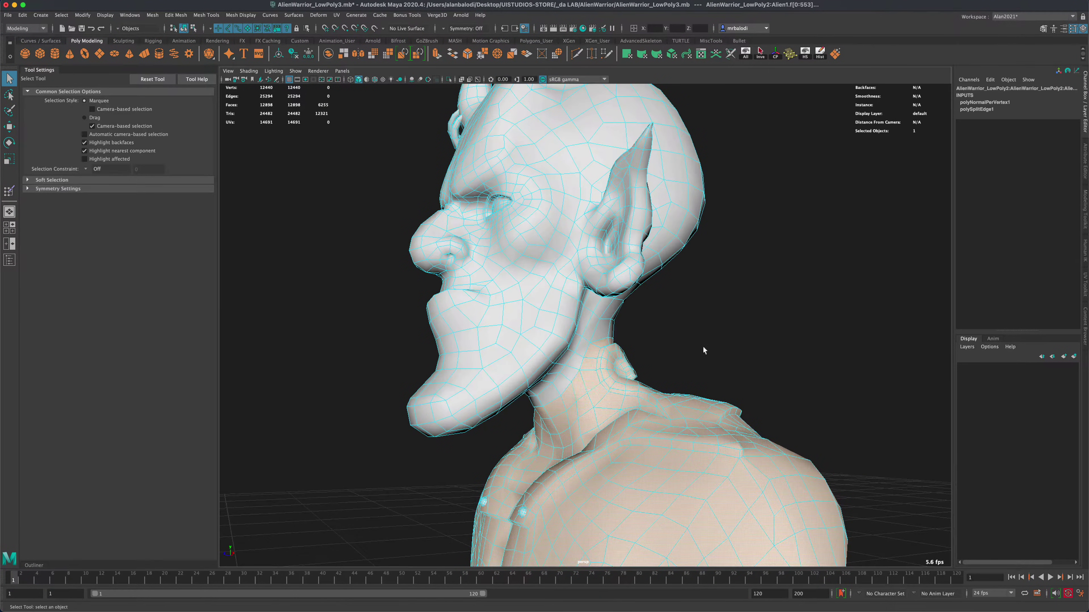
- Leave face mode, clear the selection, and examine the shaded neck seam up close from the side
left_click_drag(745, 335, 721, 346, "alt")
left_click(660, 319)
right_click_drag(617, 317, 656, 305)
left_click(763, 341)
mouse_move(784, 344)
left_mouse_down("alt")
mouse_move(690, 350)
mouse_move(791, 345)
mouse_move(860, 316)
mouse_move(933, 323)
mouse_move(951, 342)
mouse_move(612, 357)
mouse_move(535, 330)
mouse_move(442, 319)
mouse_move(376, 343)
mouse_move(948, 341)
mouse_move(784, 348)
mouse_move(803, 335)
mouse_move(772, 355)
mouse_move(426, 348)
mouse_move(768, 341)
mouse_move(773, 360)
left_mouse_up("alt")
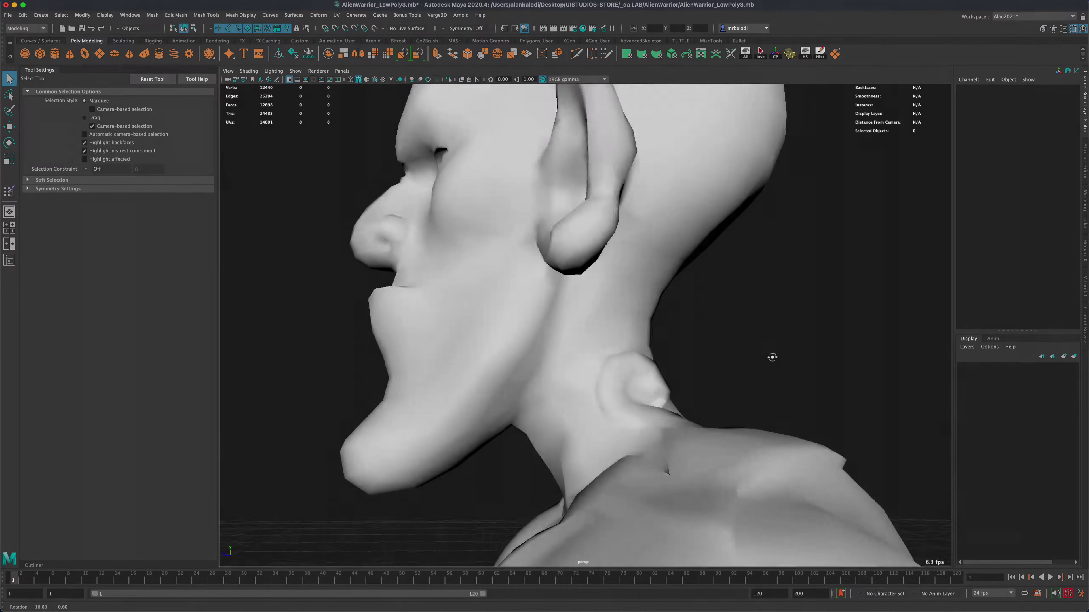